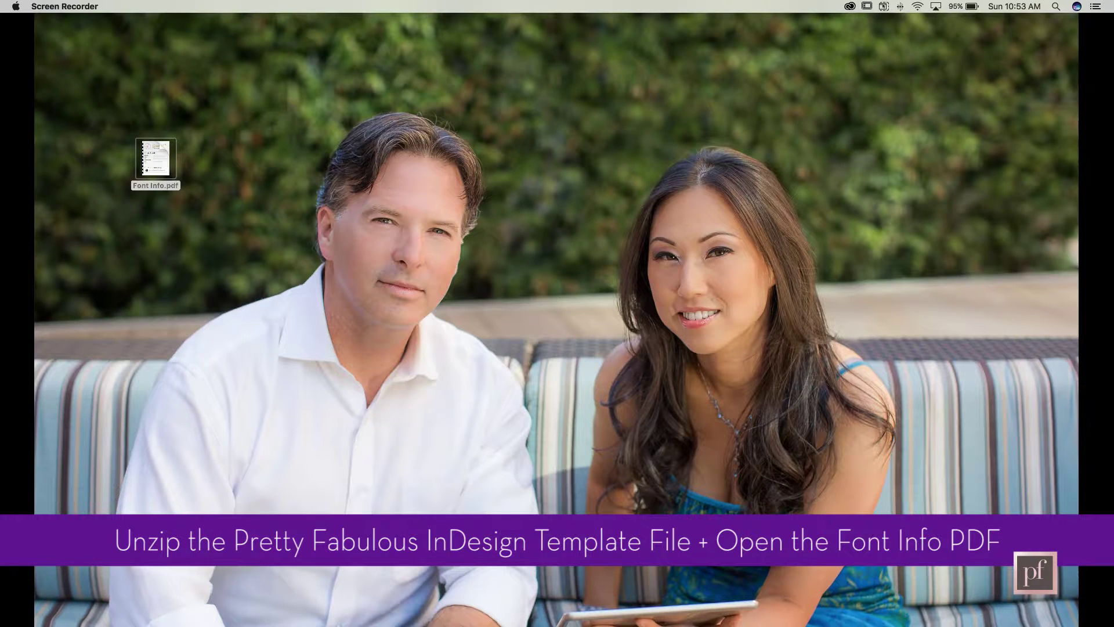
Step: Open Font Info.pdf and scroll through its Fonts Used list to find Bebas Neue
double_click(161, 168)
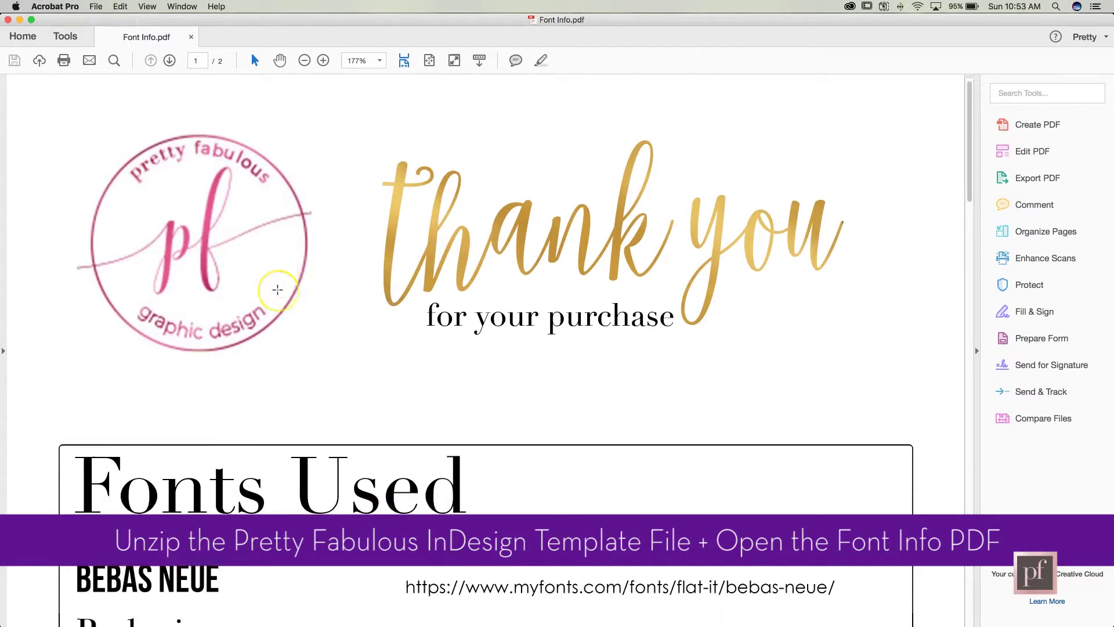
scroll(278, 290, "down", 10)
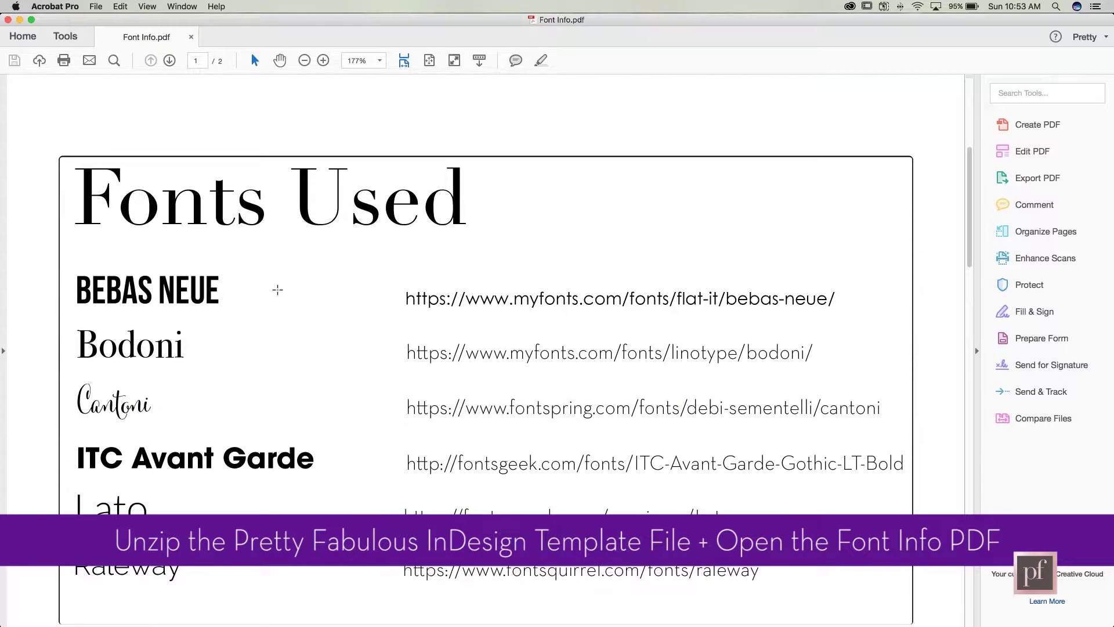
scroll(277, 289, "down", 1)
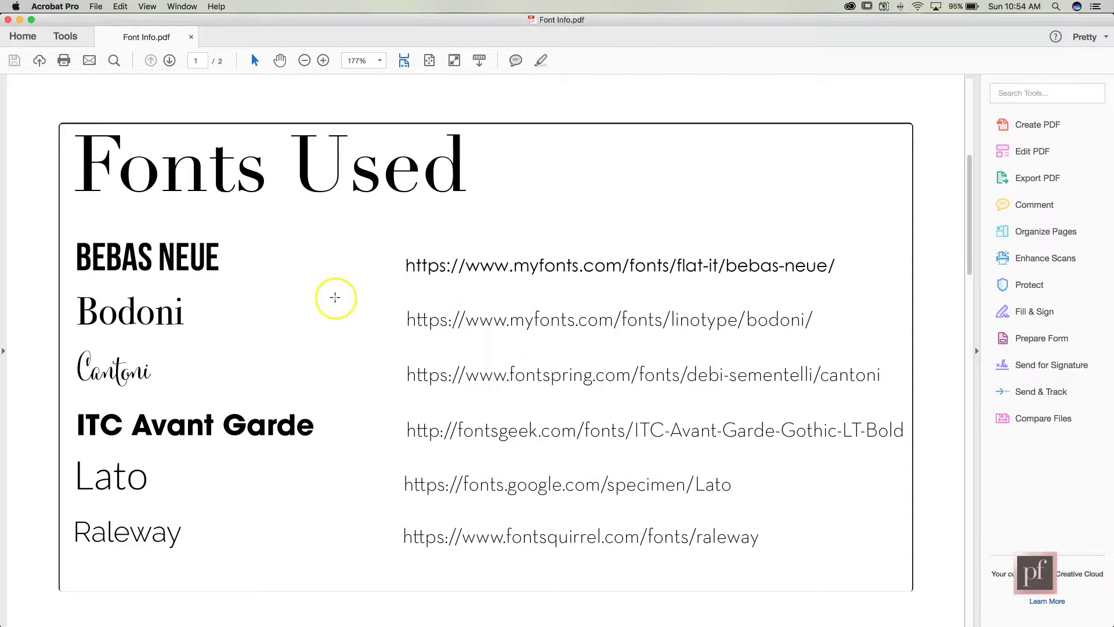
scroll(318, 292, "up", 3)
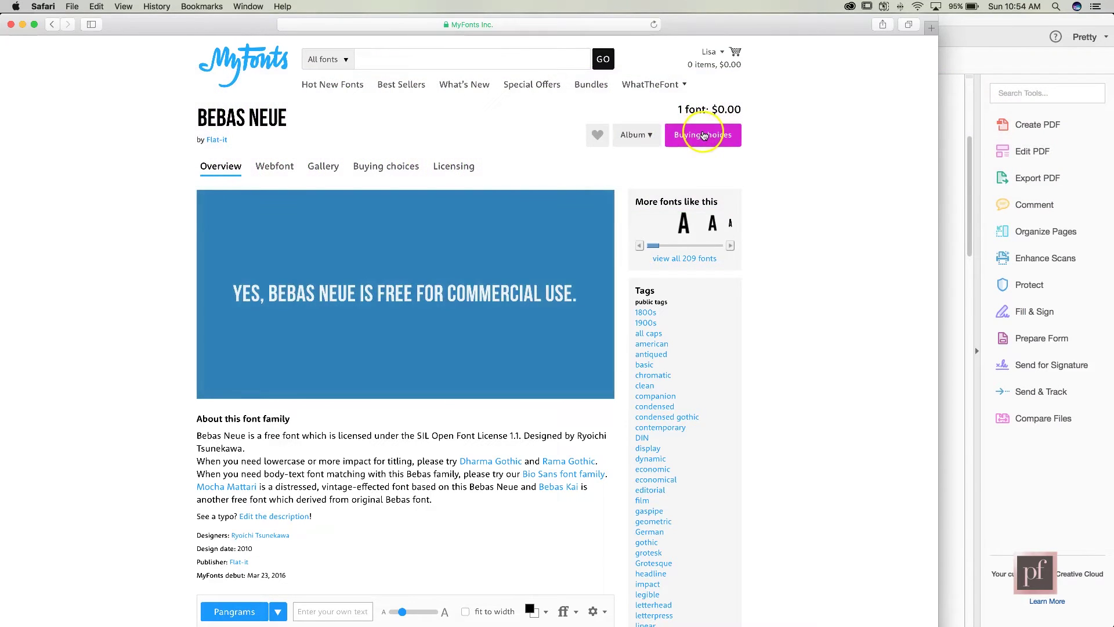
Step: Add the Bebas Neue desktop and web pack to the MyFonts cart and view the cart
left_click(703, 135)
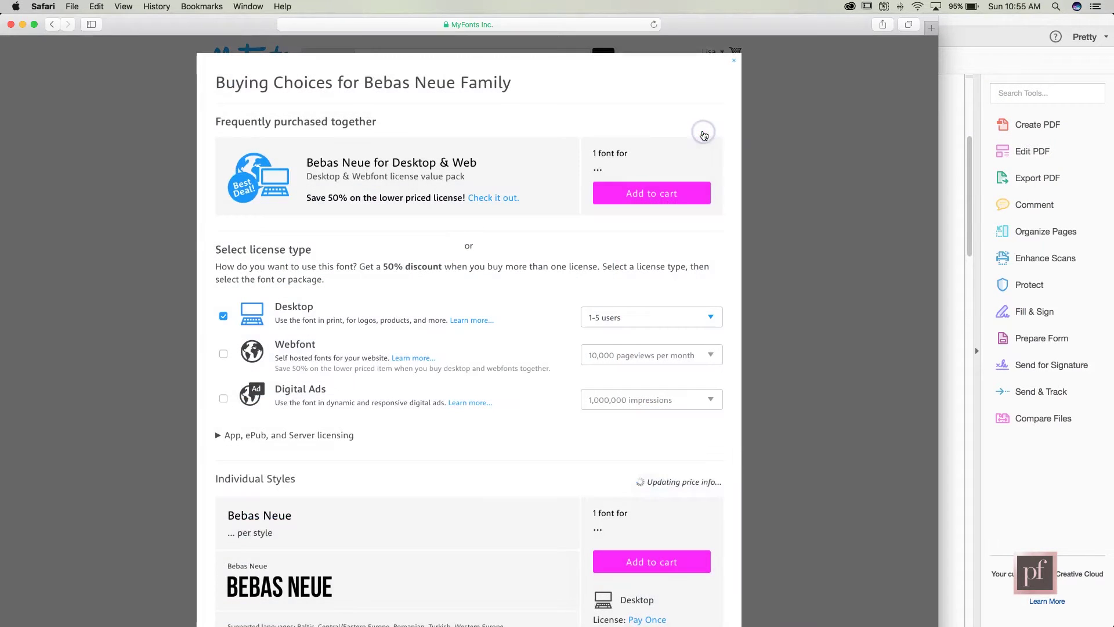
left_click(652, 192)
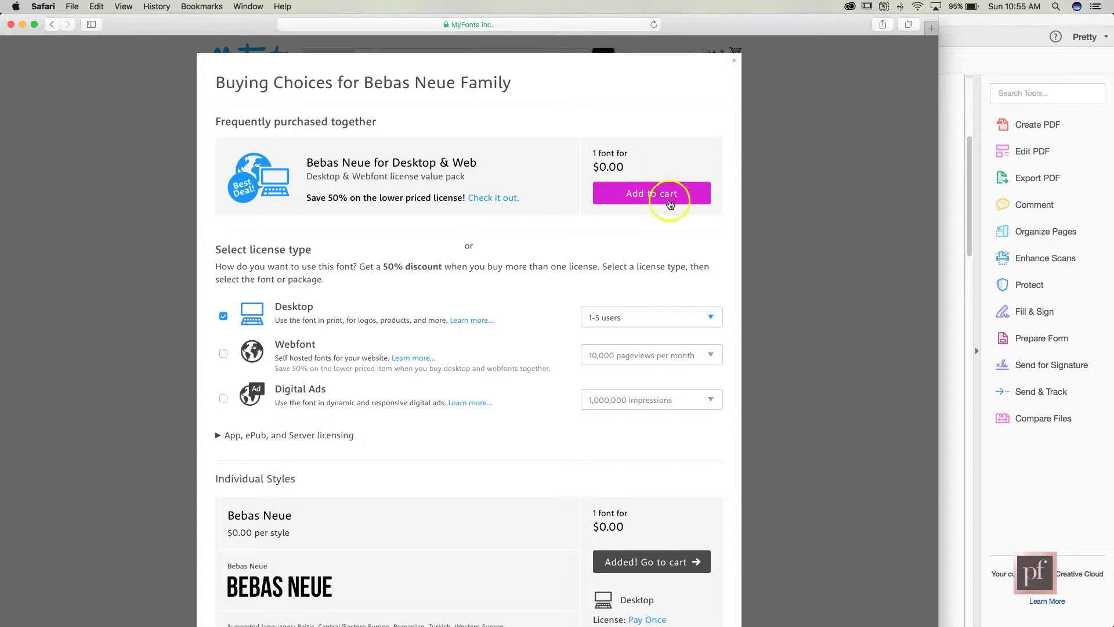
left_click(646, 564)
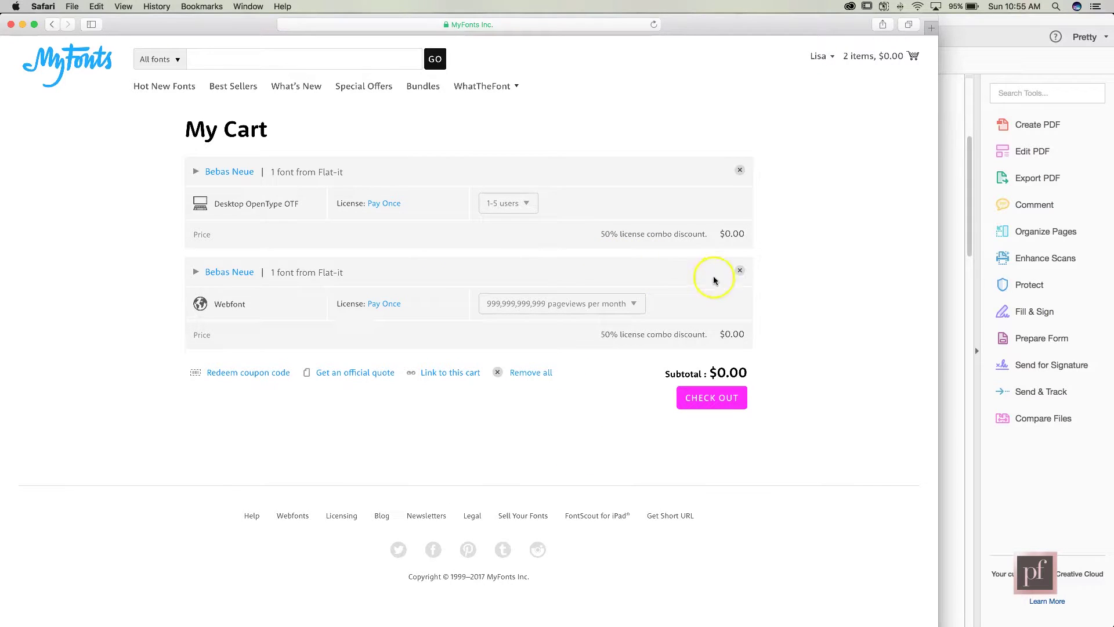
Step: Remove the Webfont item, accept the terms, and place the free $0.00 order
left_click(740, 271)
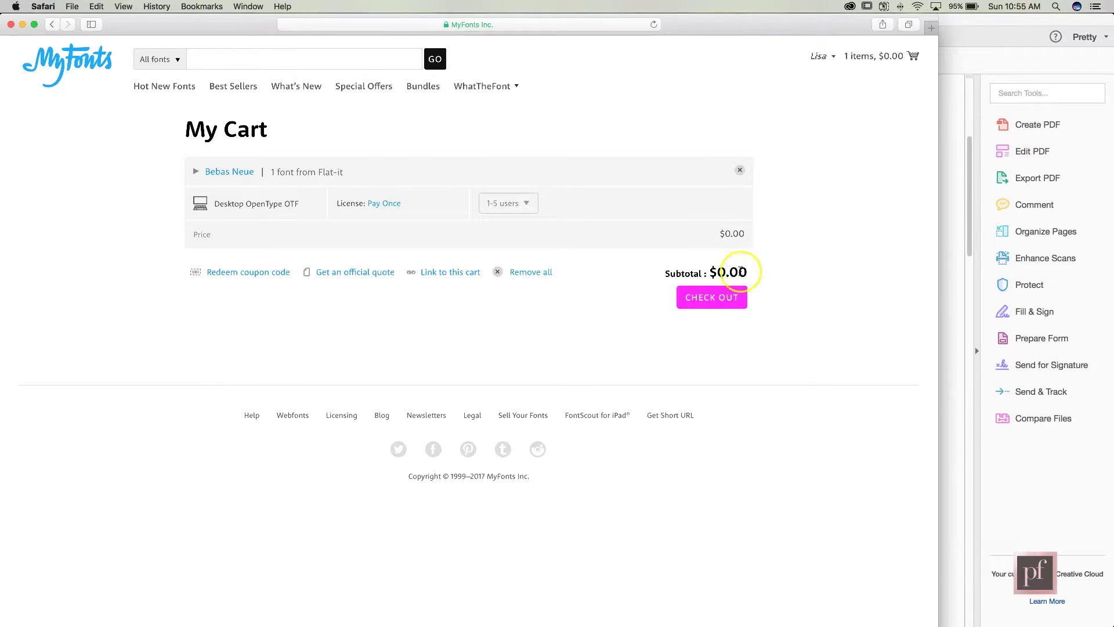
left_click(713, 297)
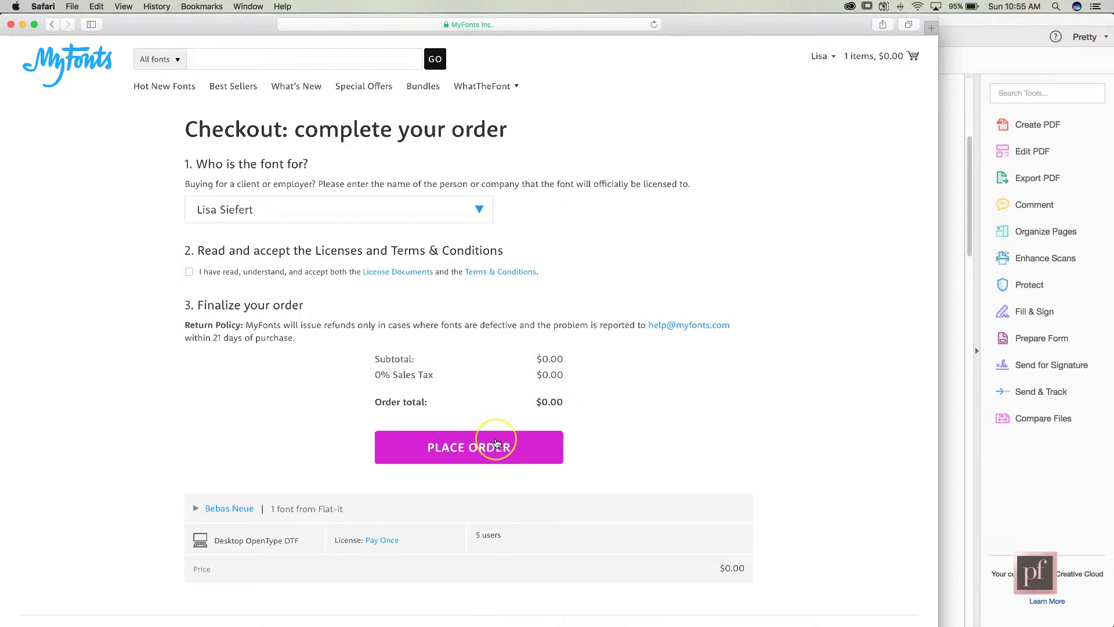
left_click(189, 272)
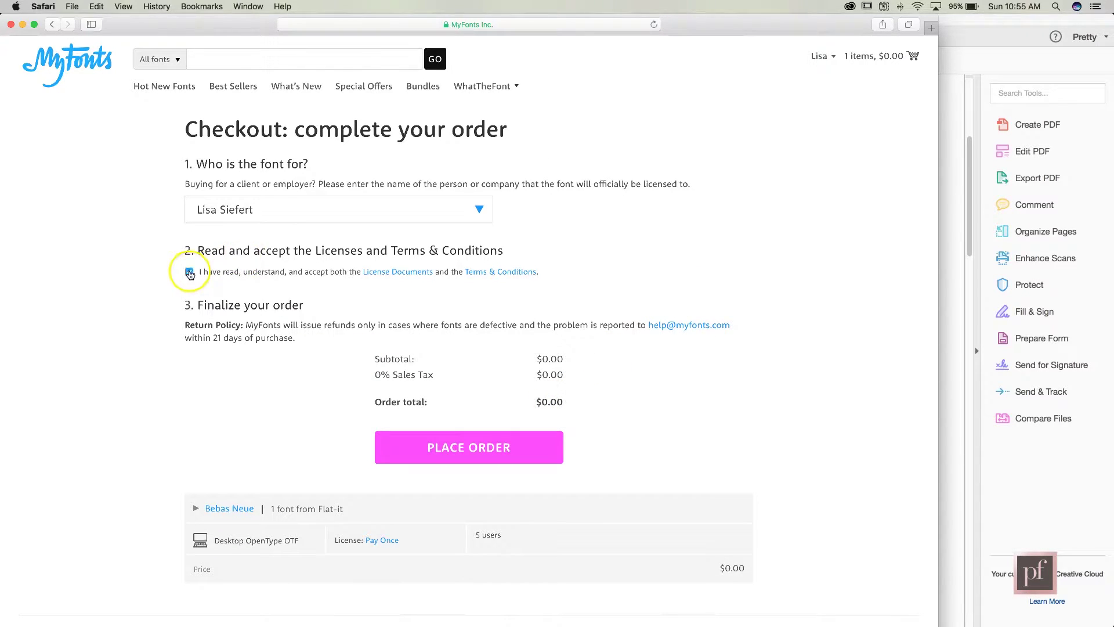
left_click(450, 454)
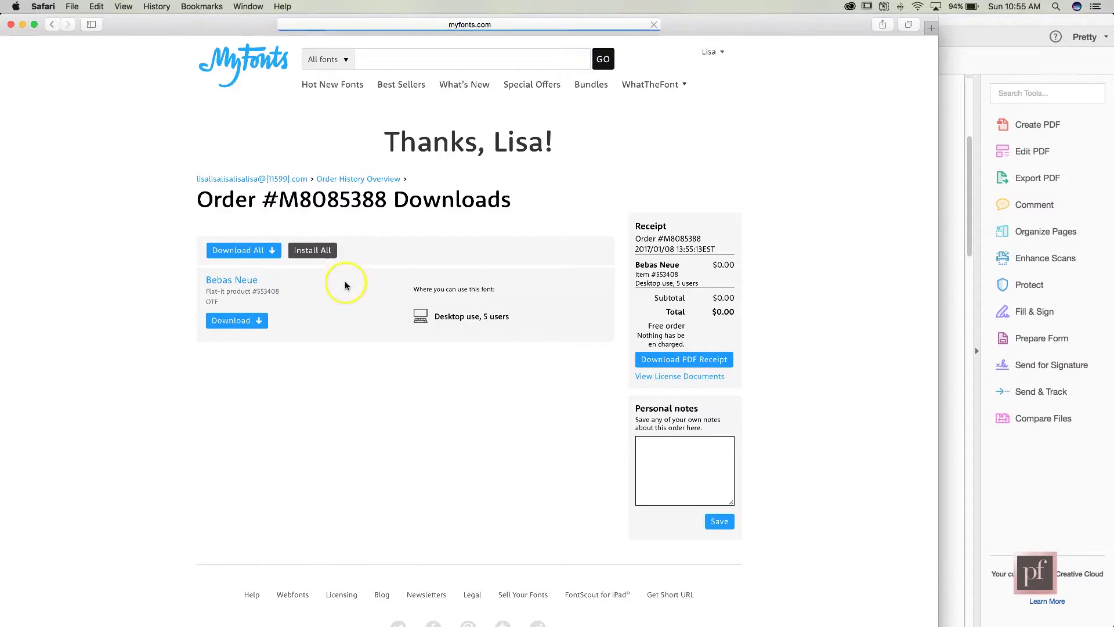
Step: Download Bebas Neue and open its folder from the Downloads stack in the Dock
left_click(234, 305)
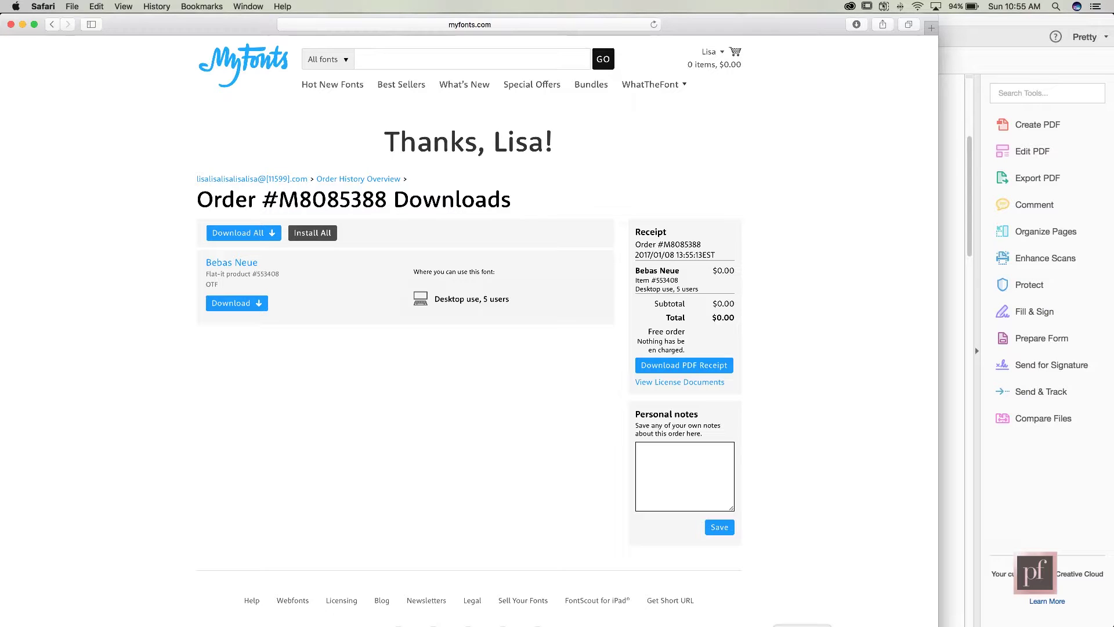
left_click(803, 624)
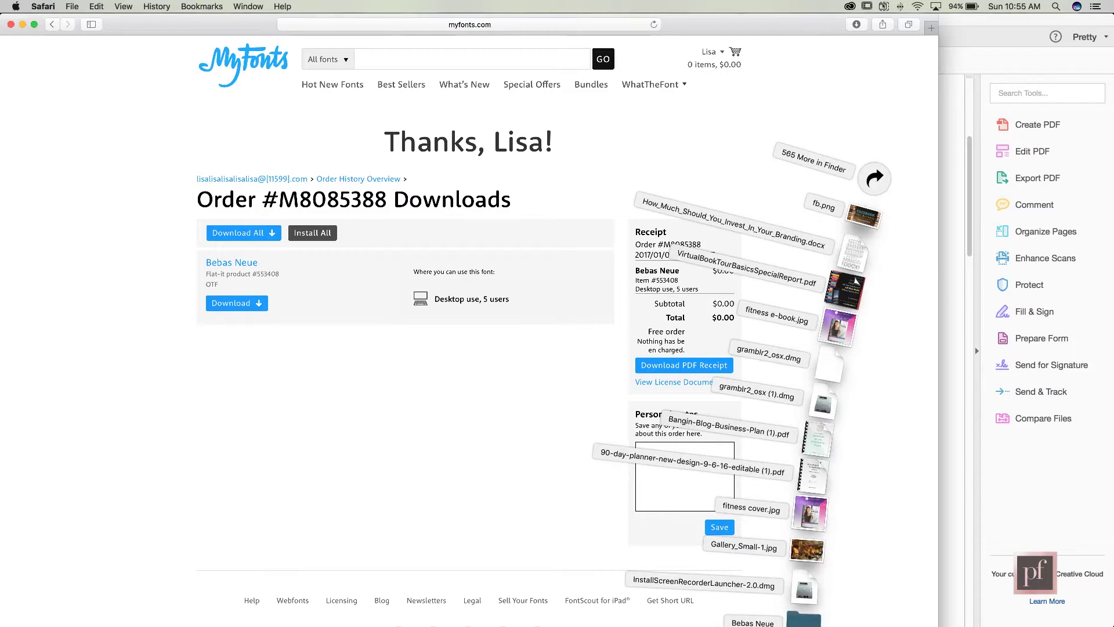
left_click(803, 620)
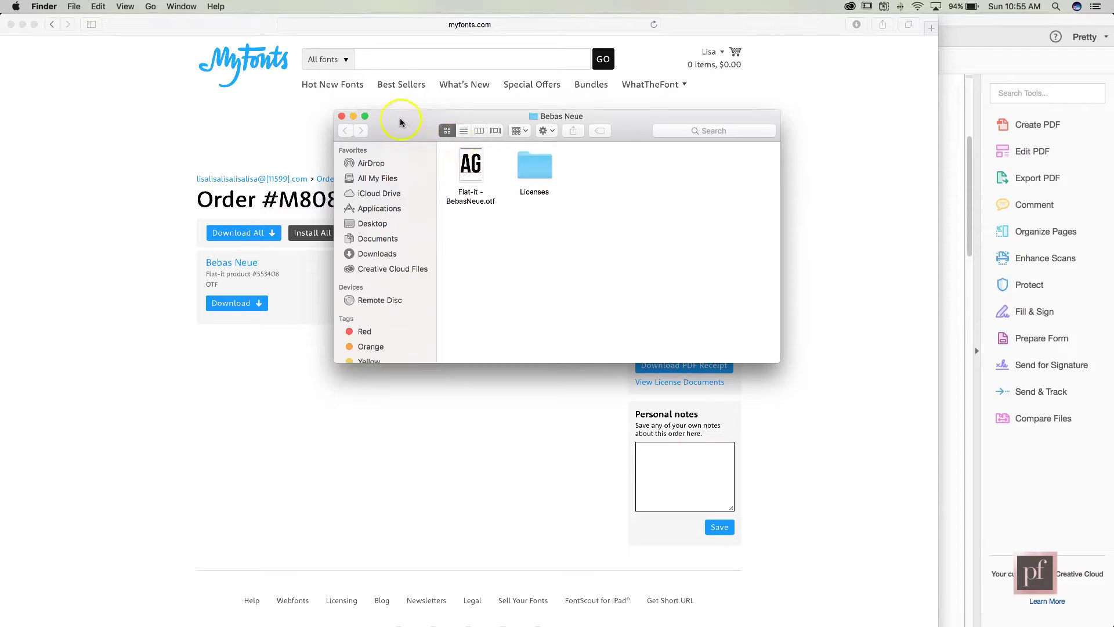
Step: Move the Bebas Neue Finder window to the right and close Safari
left_click_drag(399, 118, 575, 136)
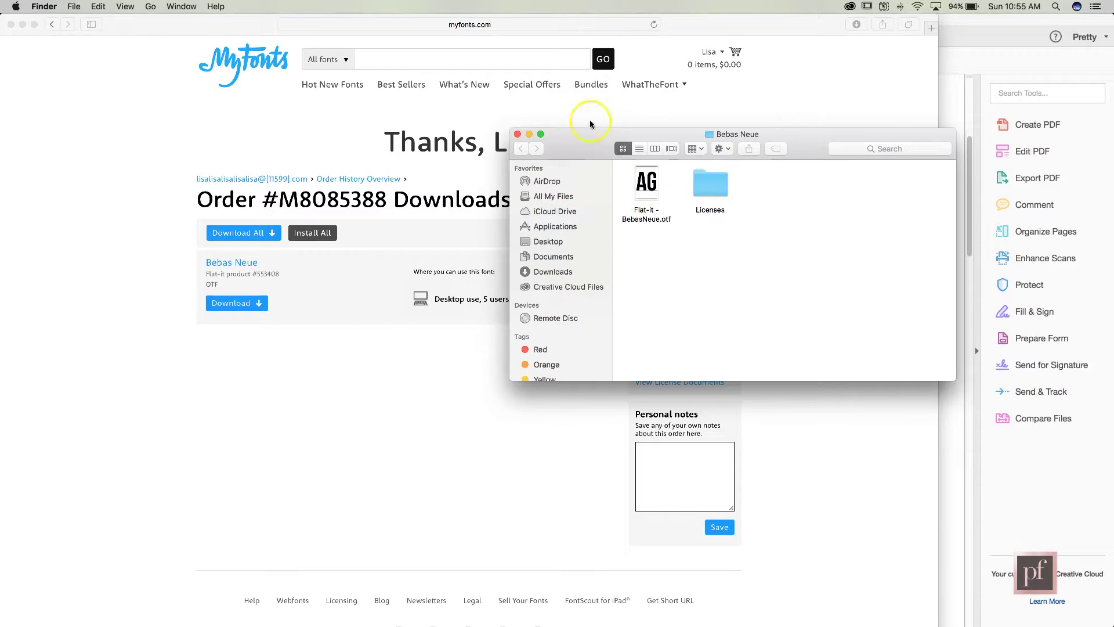
left_click(11, 25)
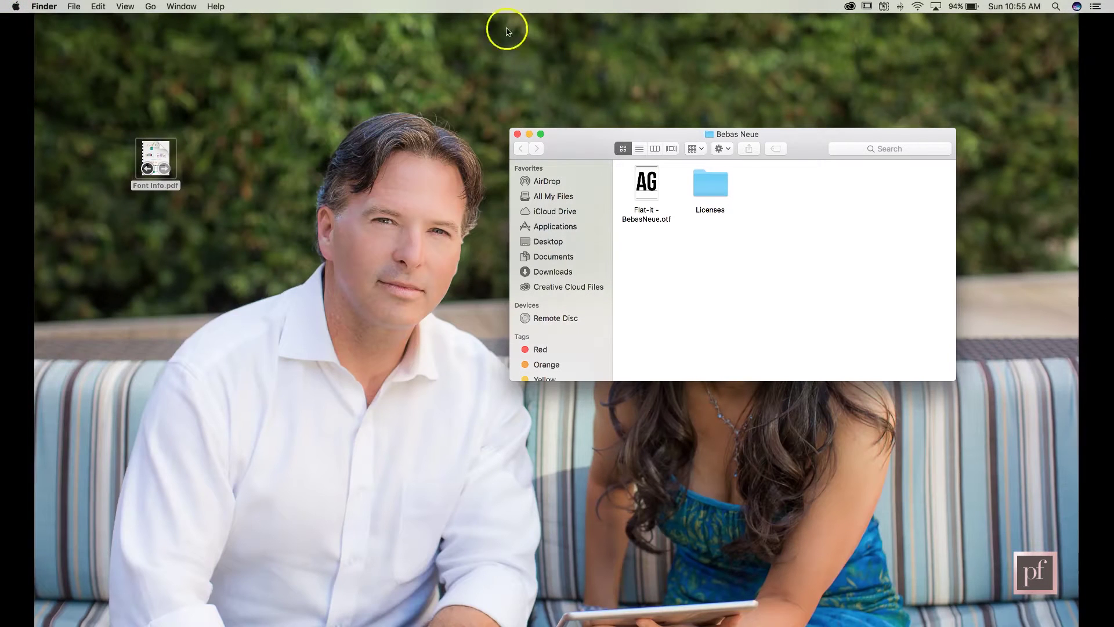
Step: Launch Font Book through a 'font book' Spotlight search
left_click(1055, 7)
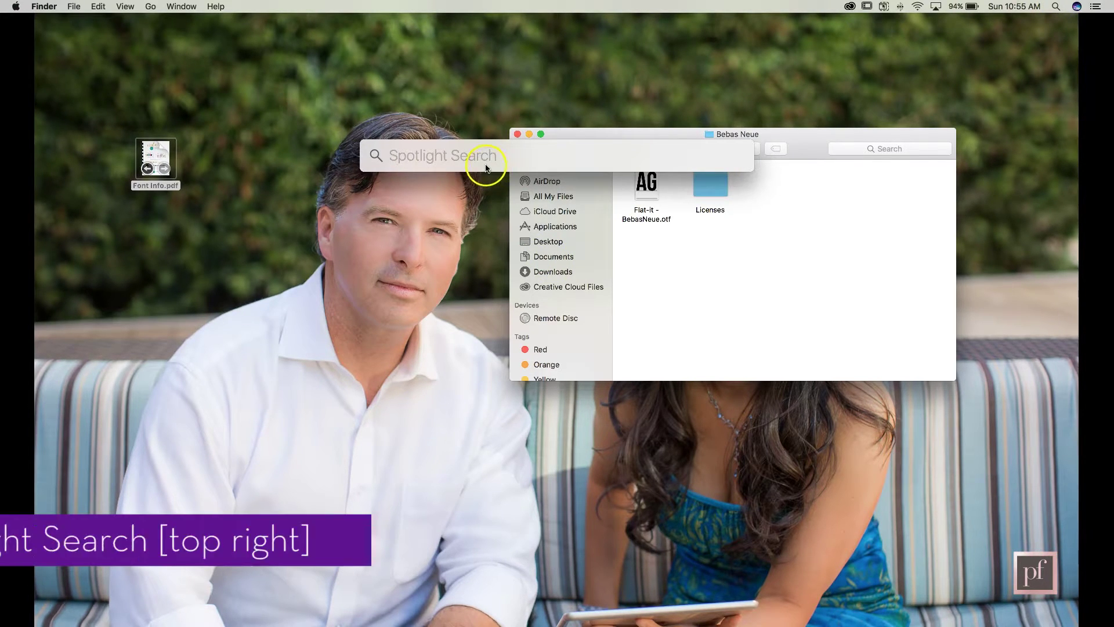
type("font book")
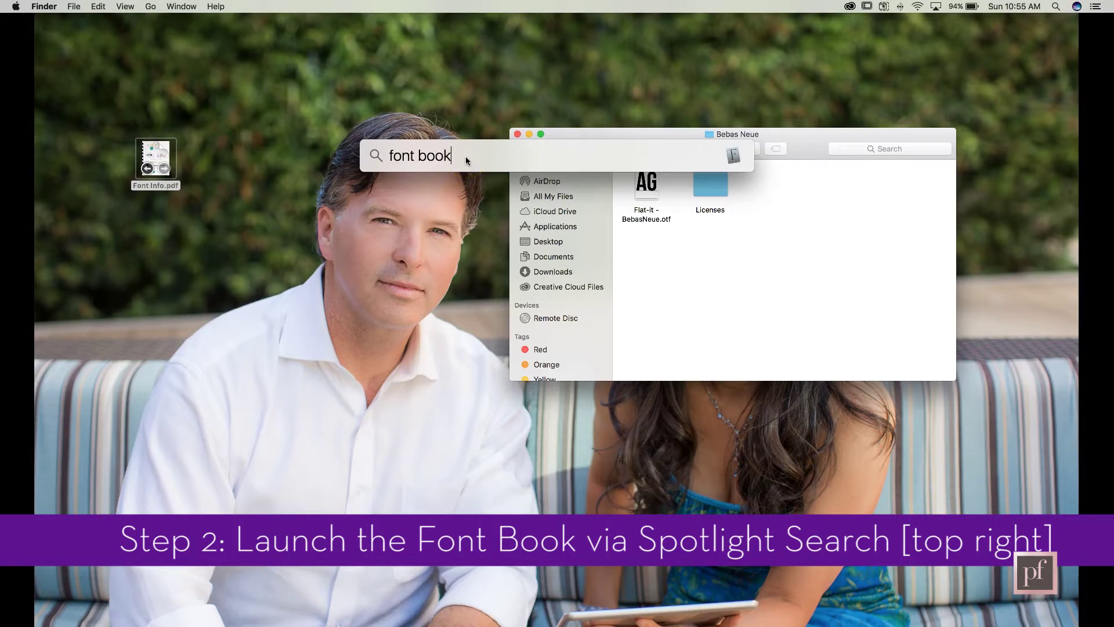
key("Return")
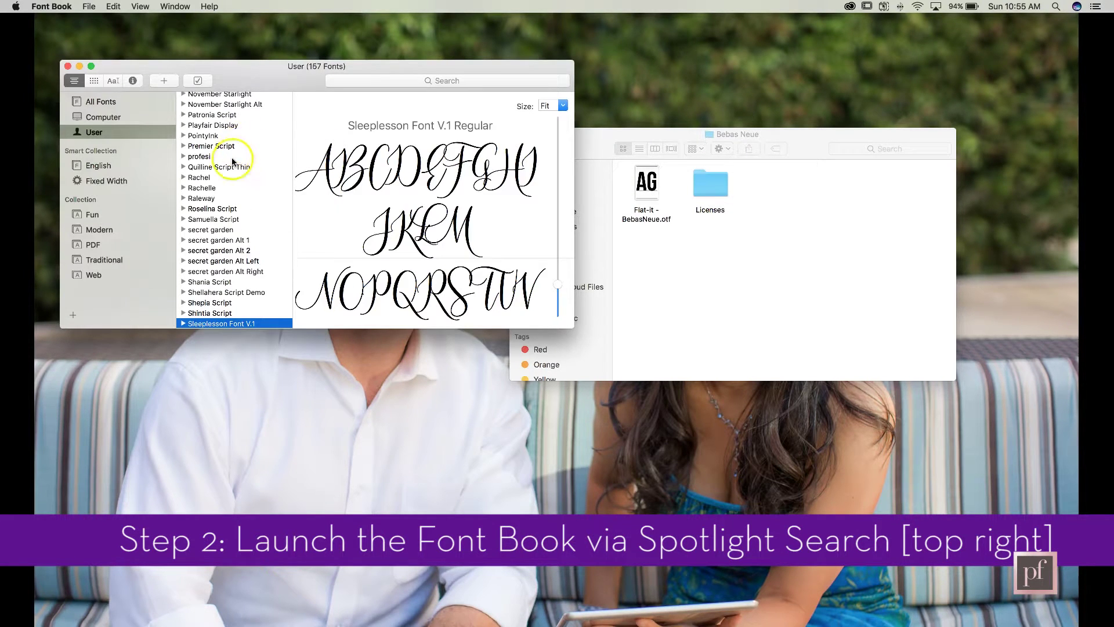
Step: Show the Computer collection's 231 fonts and bring the Bebas Neue folder window forward
scroll(226, 176, "up", 2)
scroll(227, 176, "up", 10)
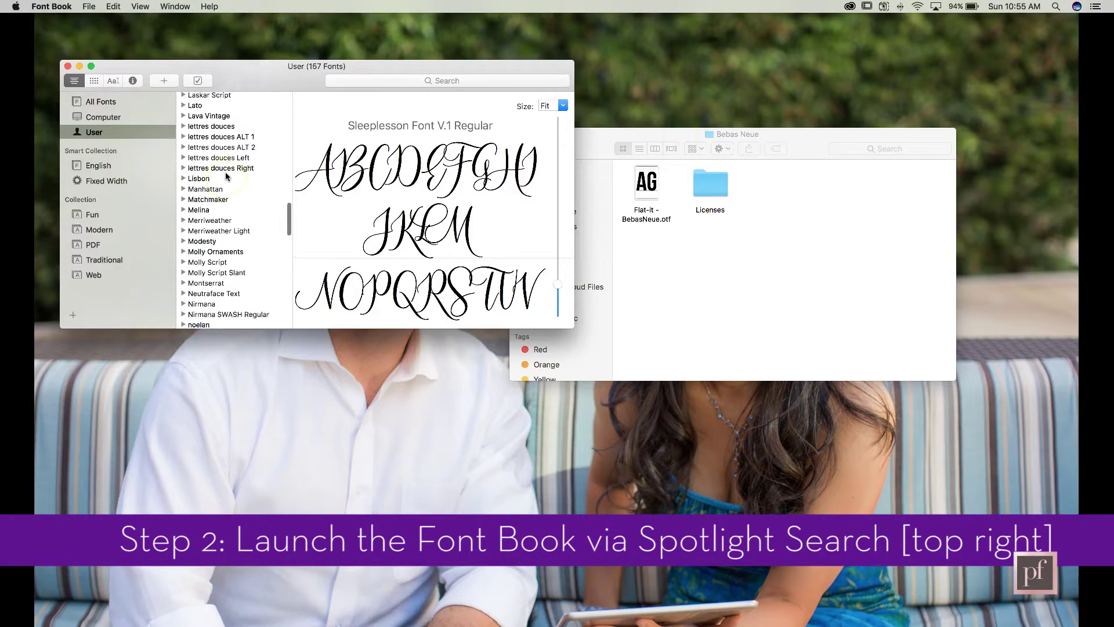
left_click(102, 119)
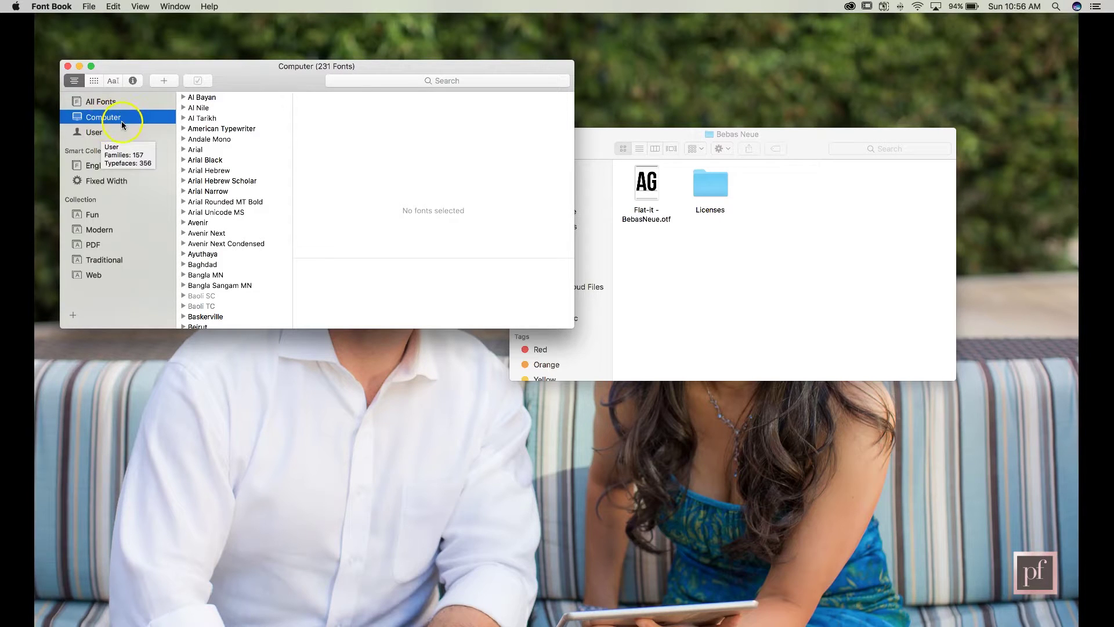
left_click(100, 118)
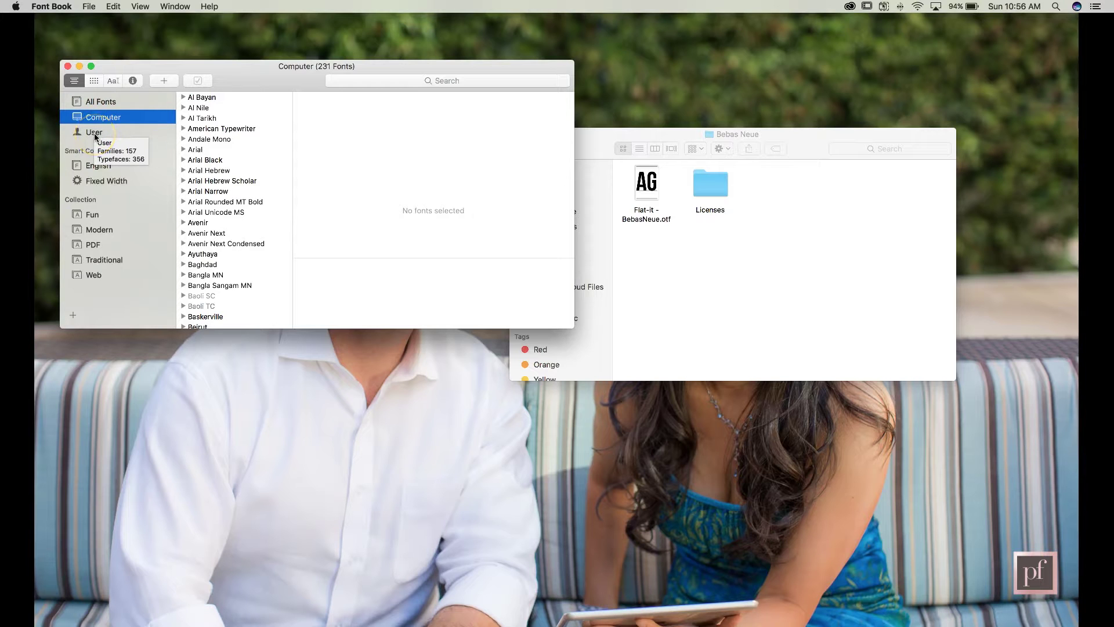
left_click(95, 135)
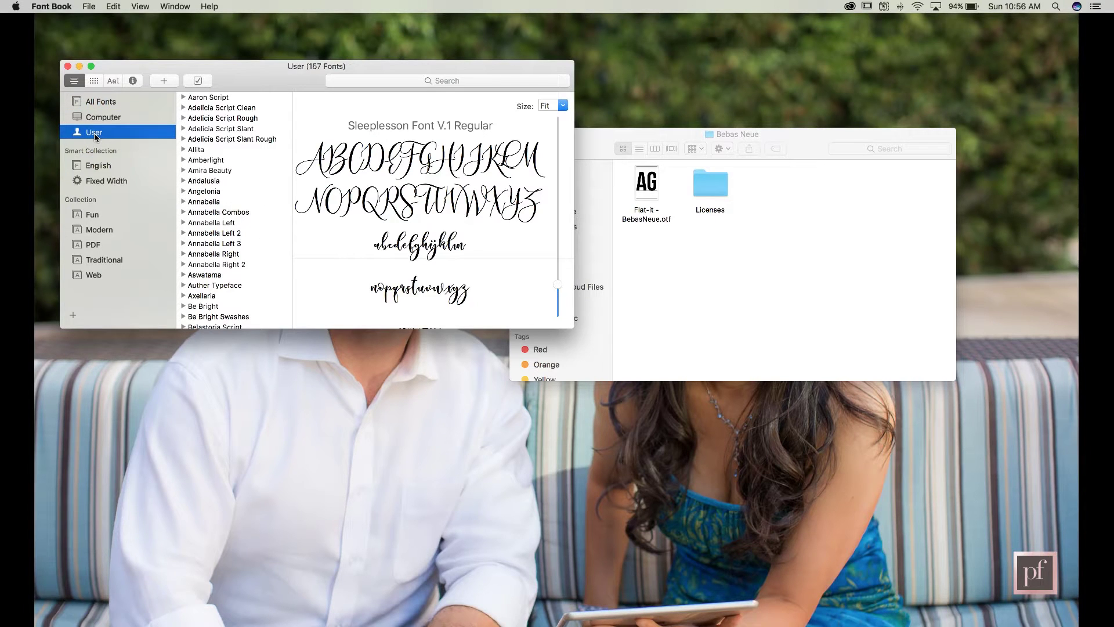
left_click(105, 119)
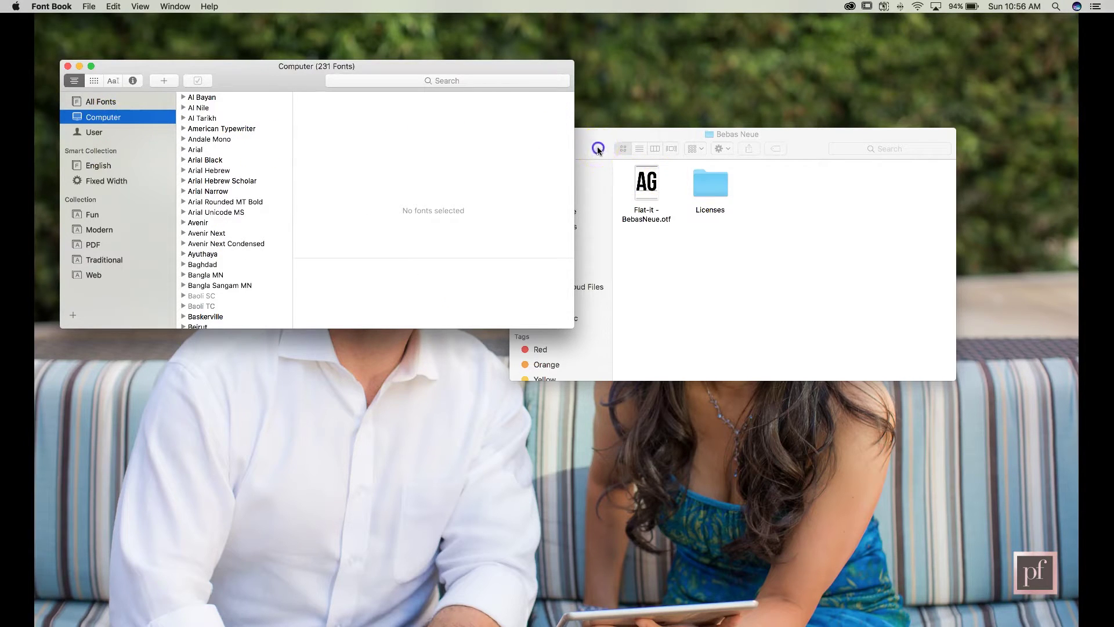
left_click_drag(598, 150, 669, 92)
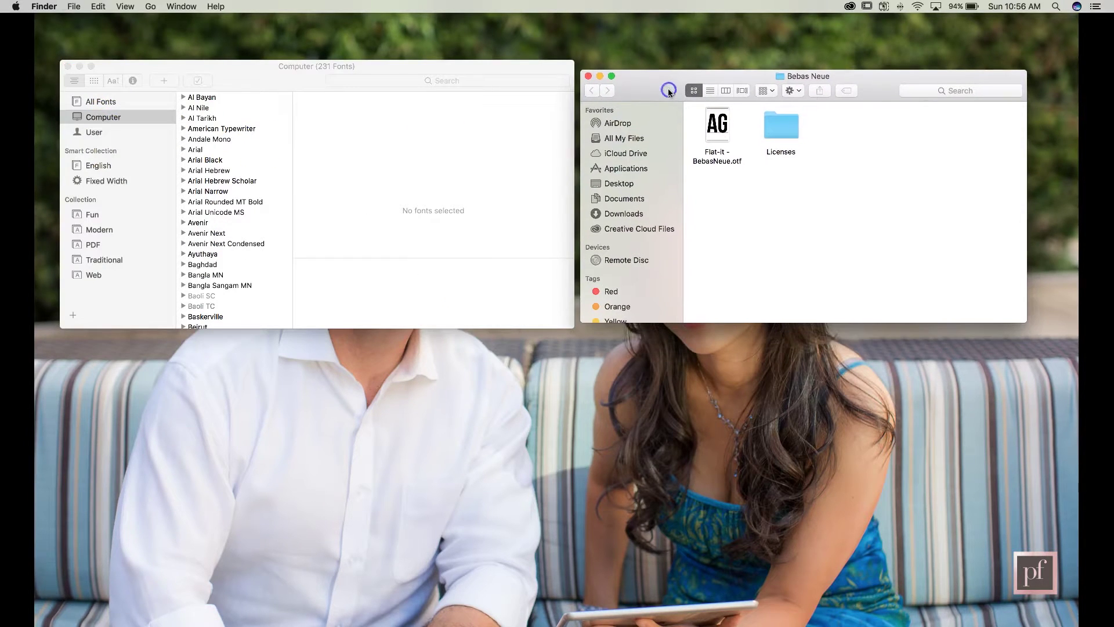
Step: Drag BebasNeue.otf into Font Book and authorise the install with the account password
left_click(721, 127)
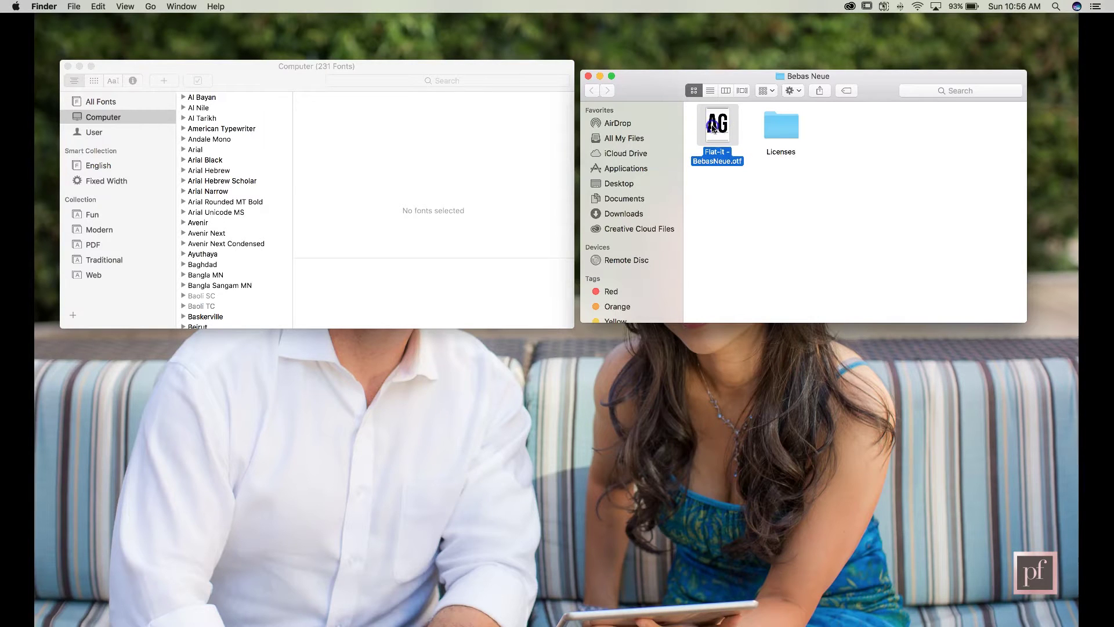
left_click_drag(716, 124, 252, 152)
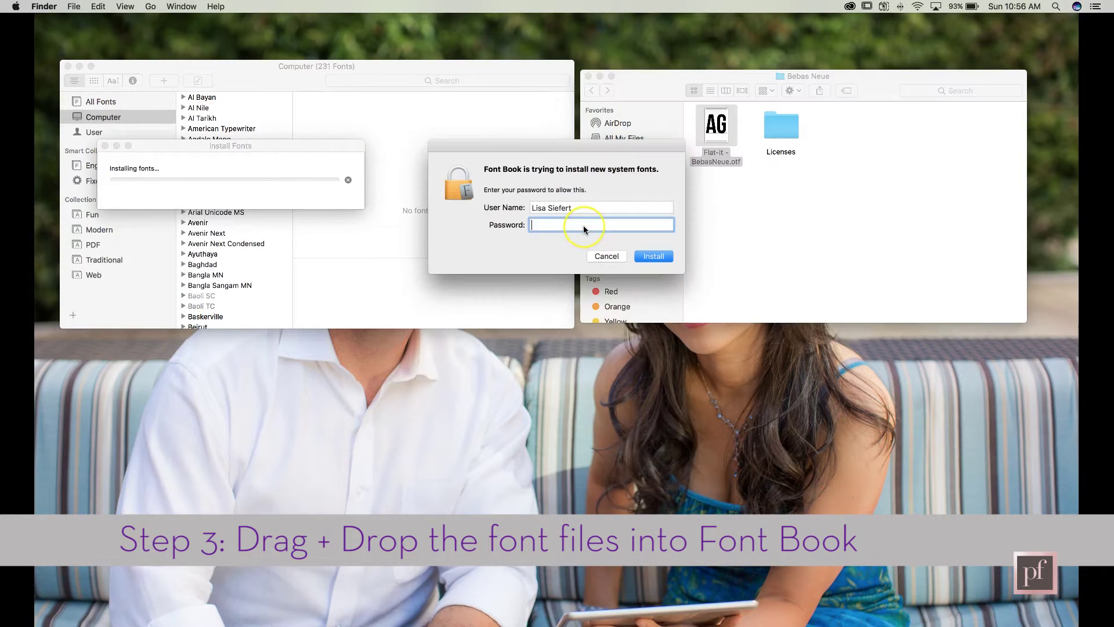
type("•••••••••••")
key("Return")
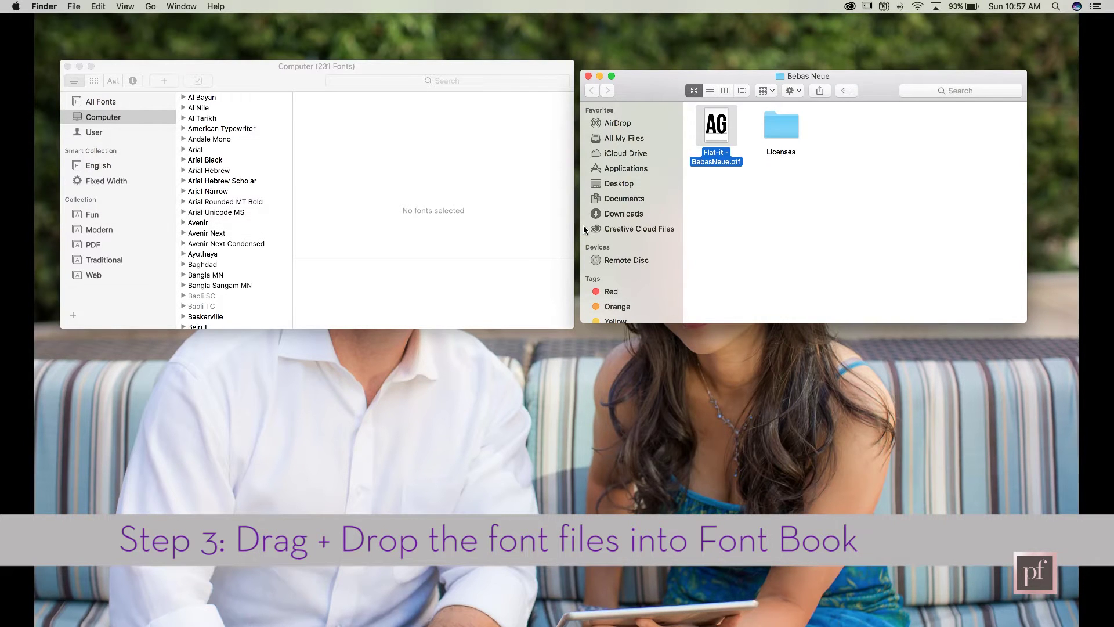
Step: Expand the new Bebas Neue family and select its Regular face
scroll(223, 203, "down", 5)
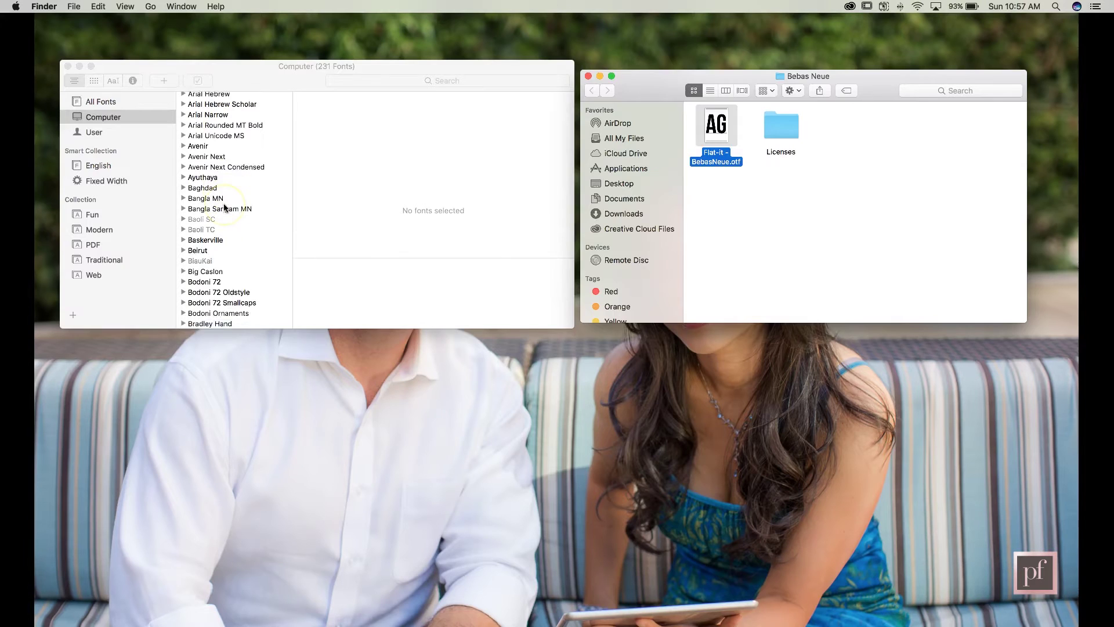
left_click(206, 203)
double_click(204, 204)
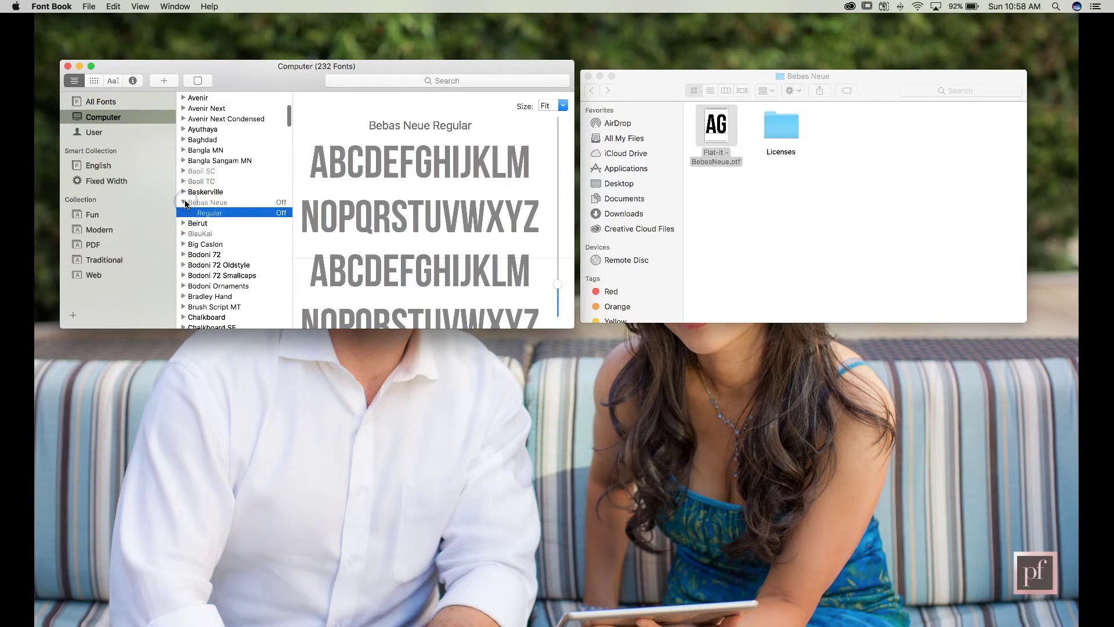
left_click(202, 212)
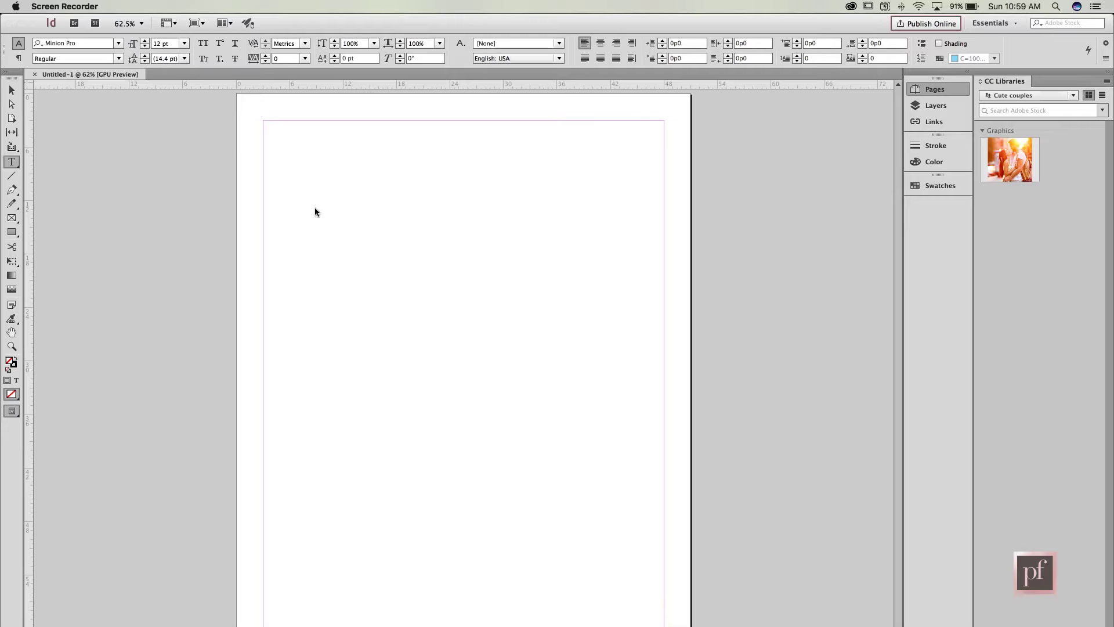
Step: Draw a text frame, type 'I love InDesign Templates from Pretty Fabulous Designs Shop!' and select it all
left_click(301, 183)
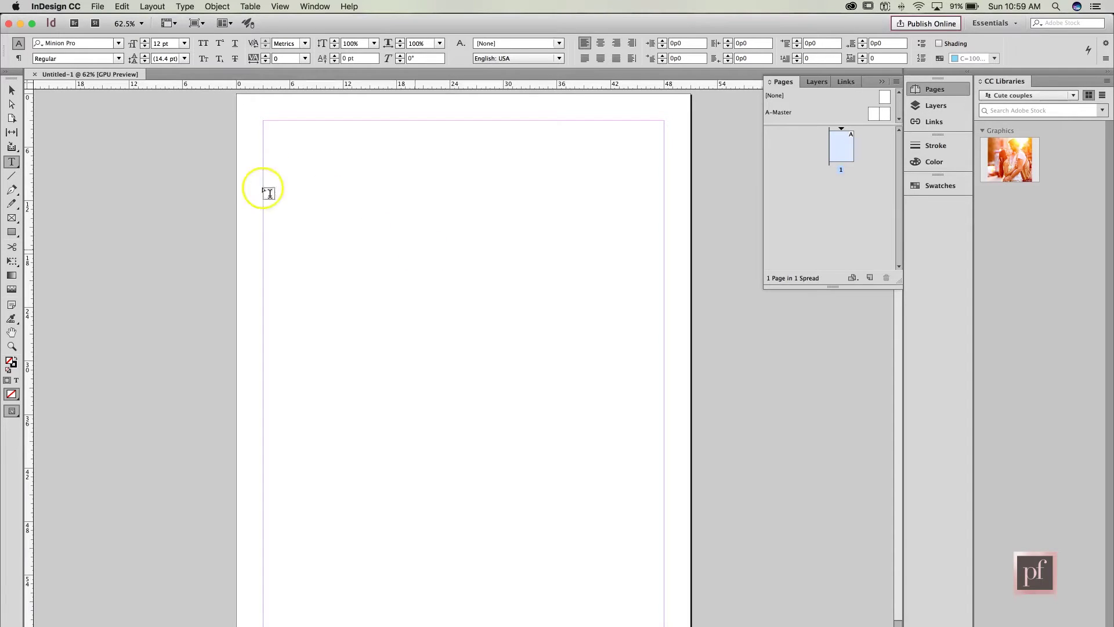
left_click_drag(291, 182, 431, 255)
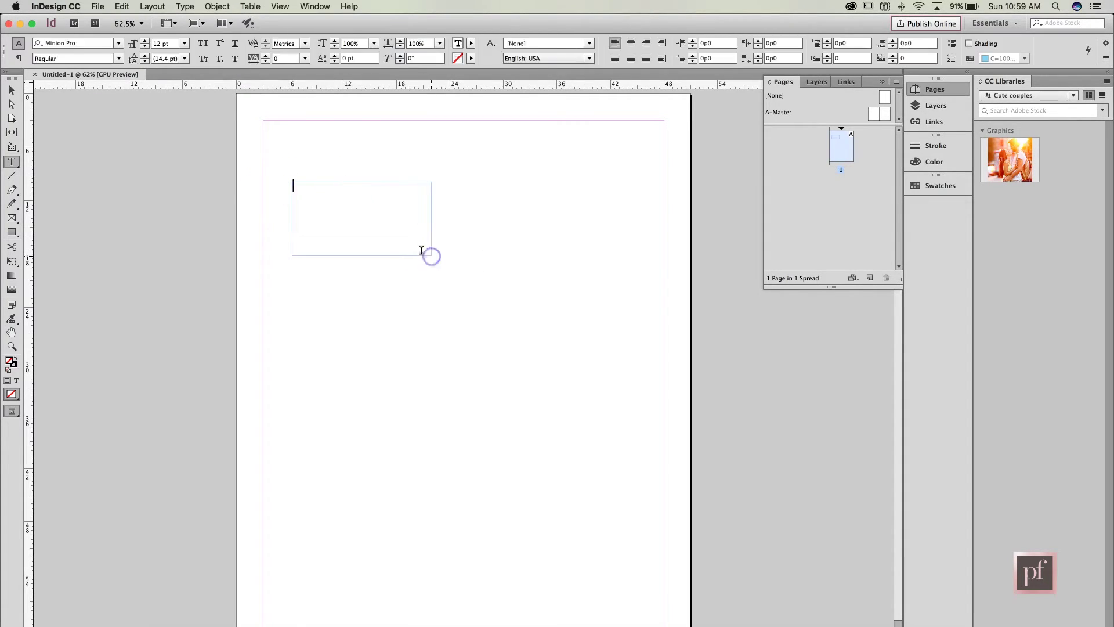
type("I love InDesign Temp")
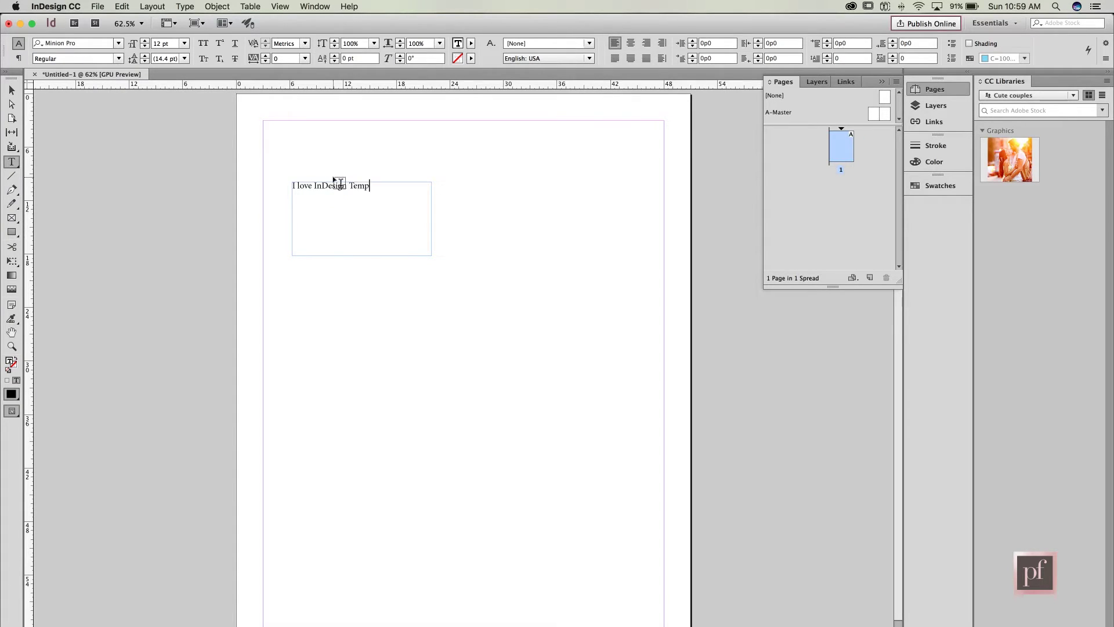
type("lates from Pretty Fabulous Designs Shop!")
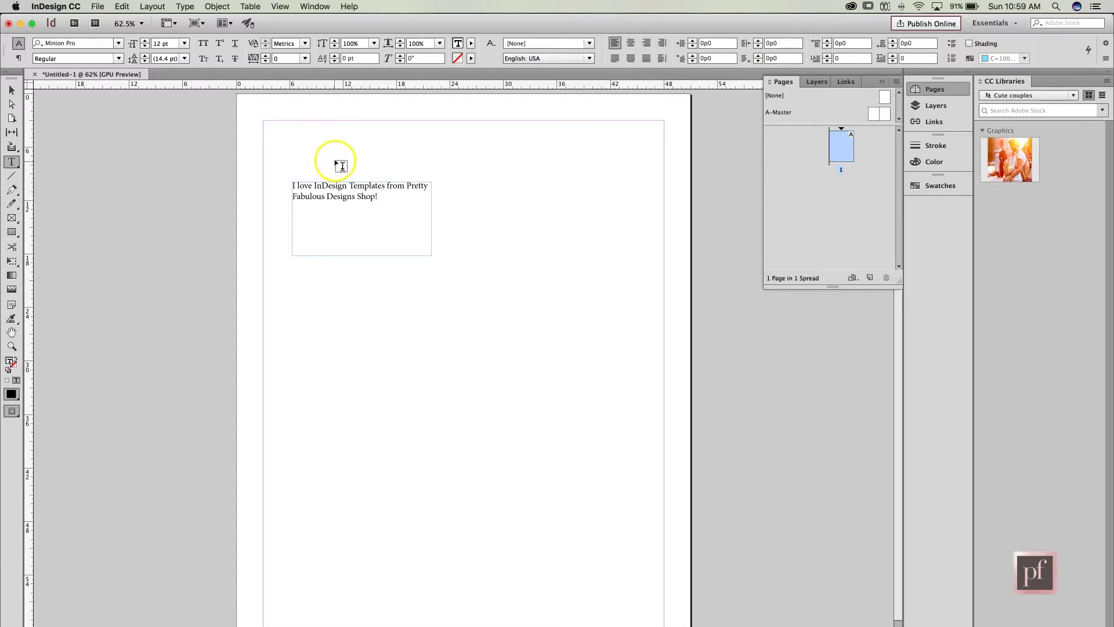
key("super+a")
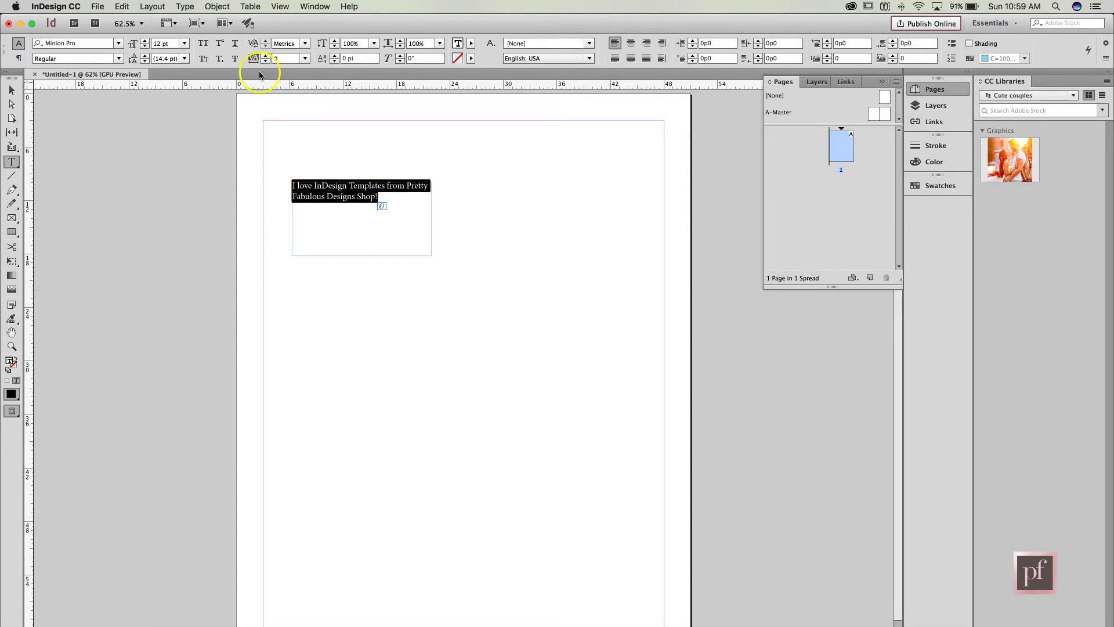
Step: Set the selected sentence in Bebas Neue at 30 pt
left_click(119, 44)
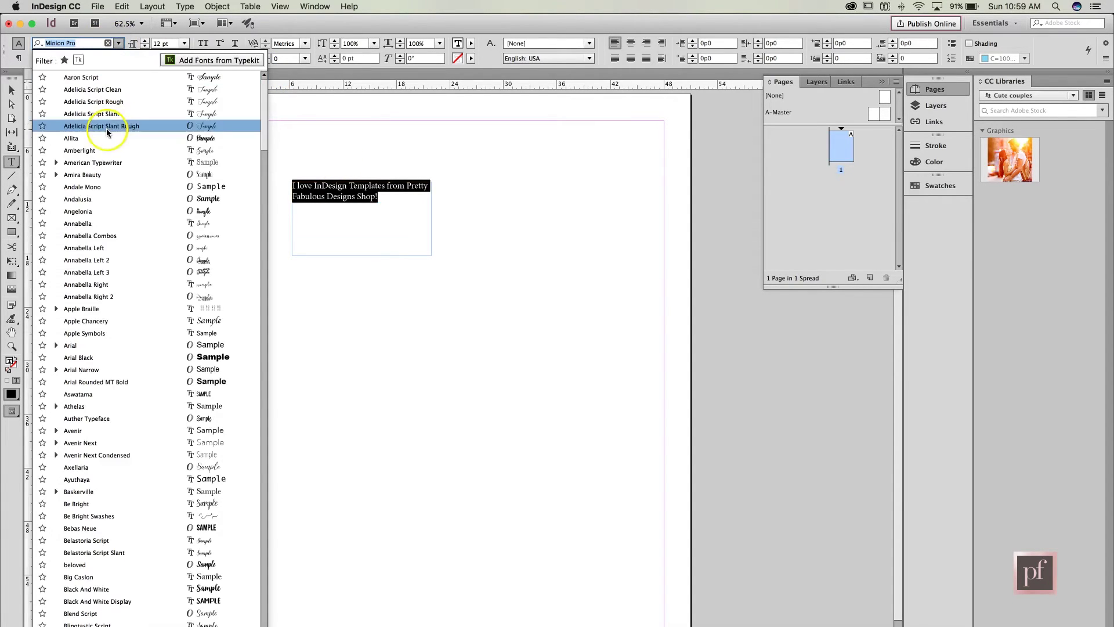
scroll(87, 406, "down", 5)
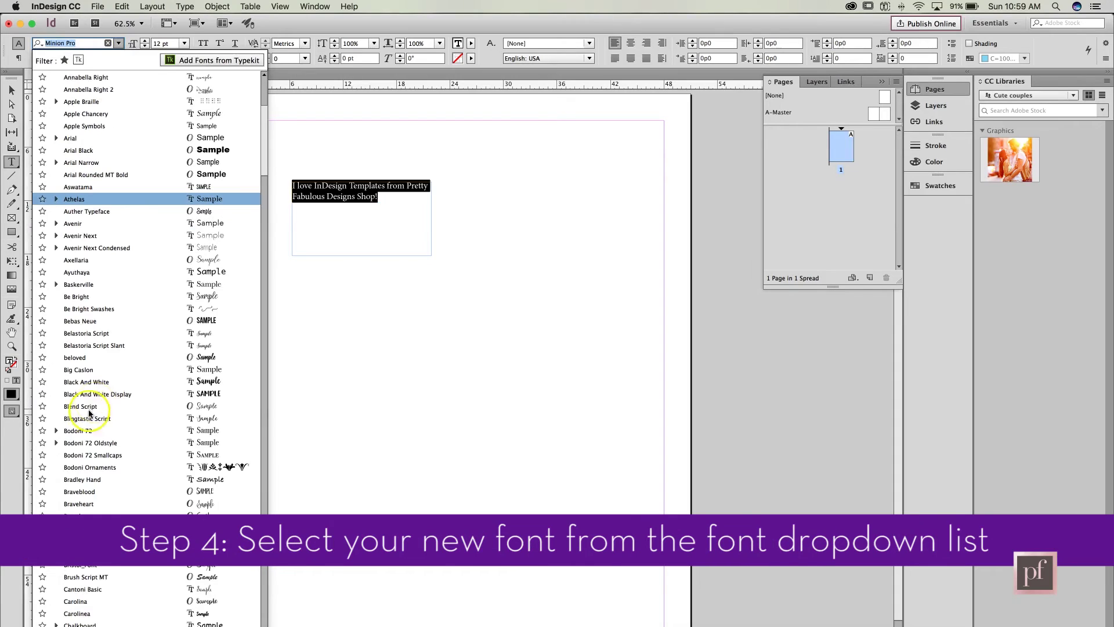
left_click(97, 322)
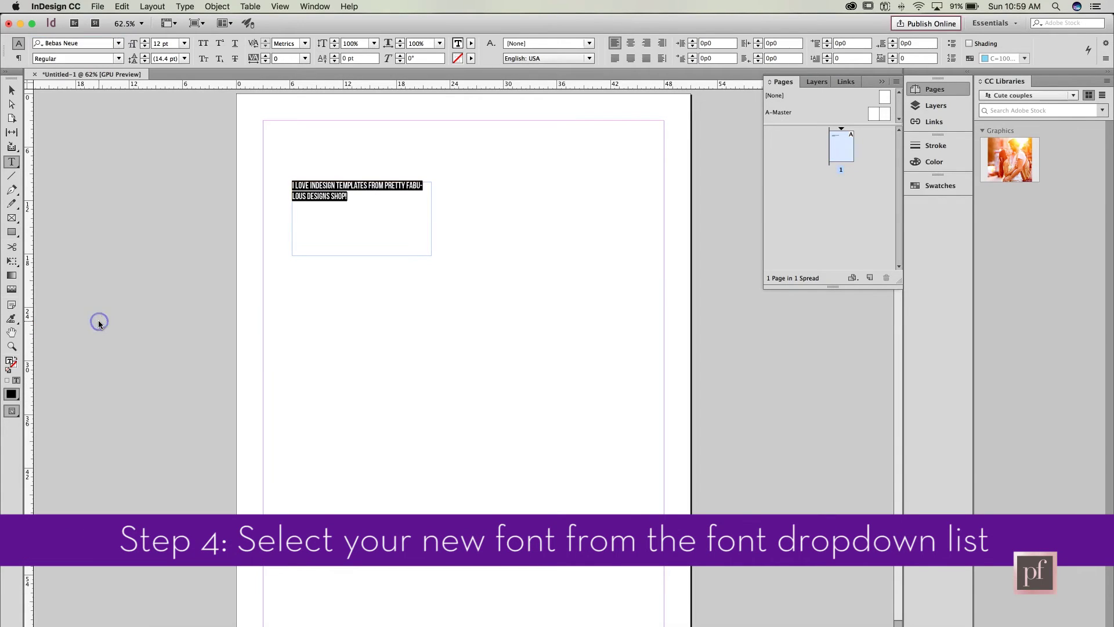
left_click(185, 44)
left_click(169, 181)
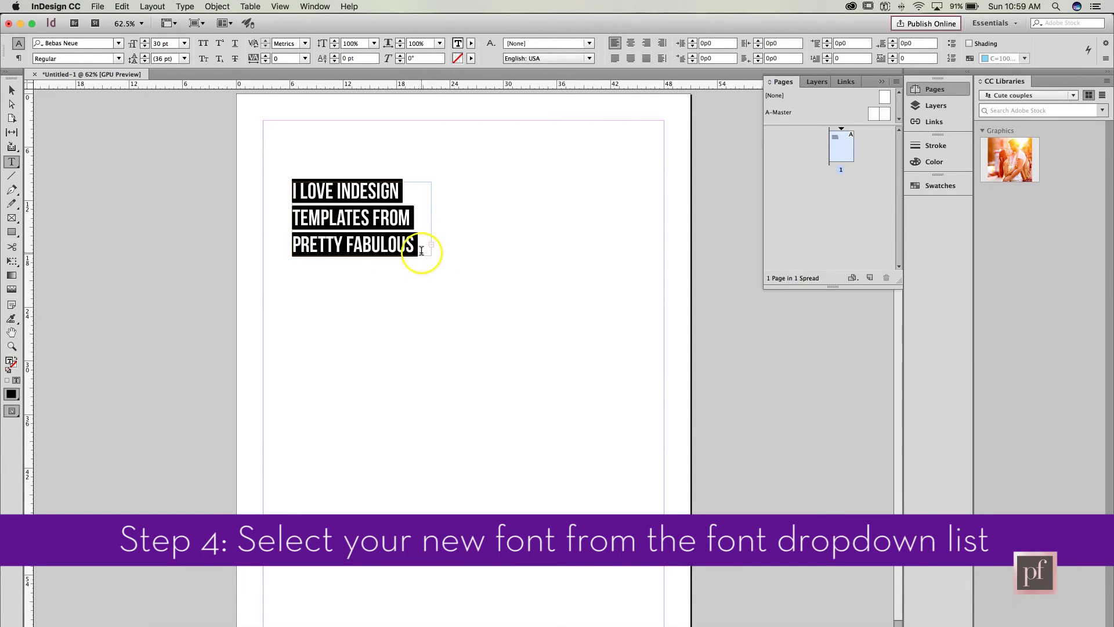
Step: Enlarge the text frame with the Selection tool so the overset text fits
left_click(422, 248)
left_click(12, 90)
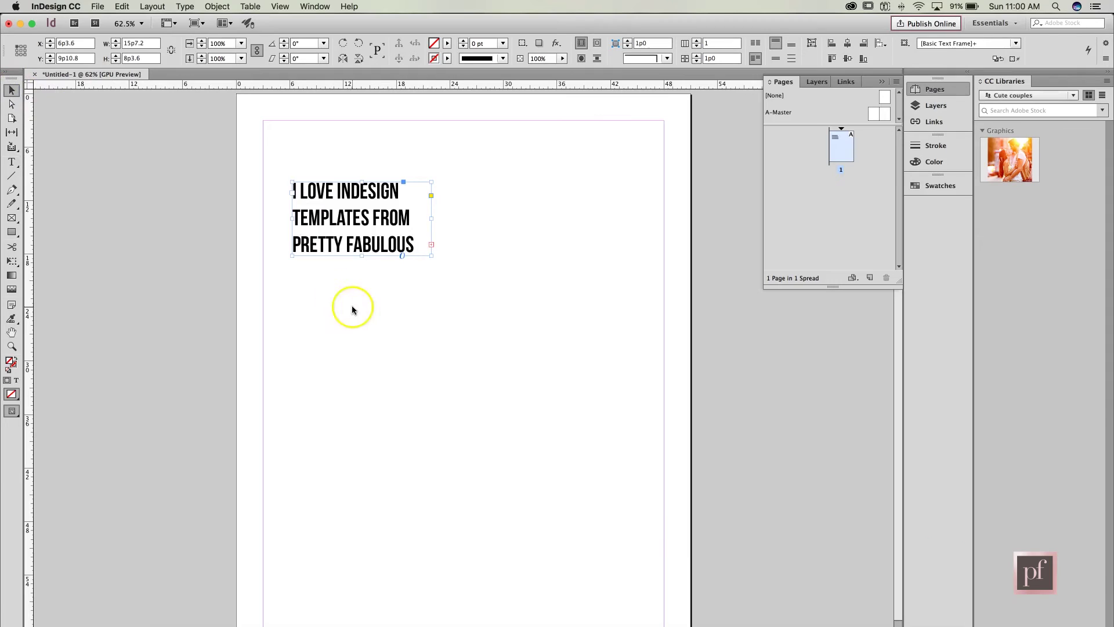
double_click(361, 254)
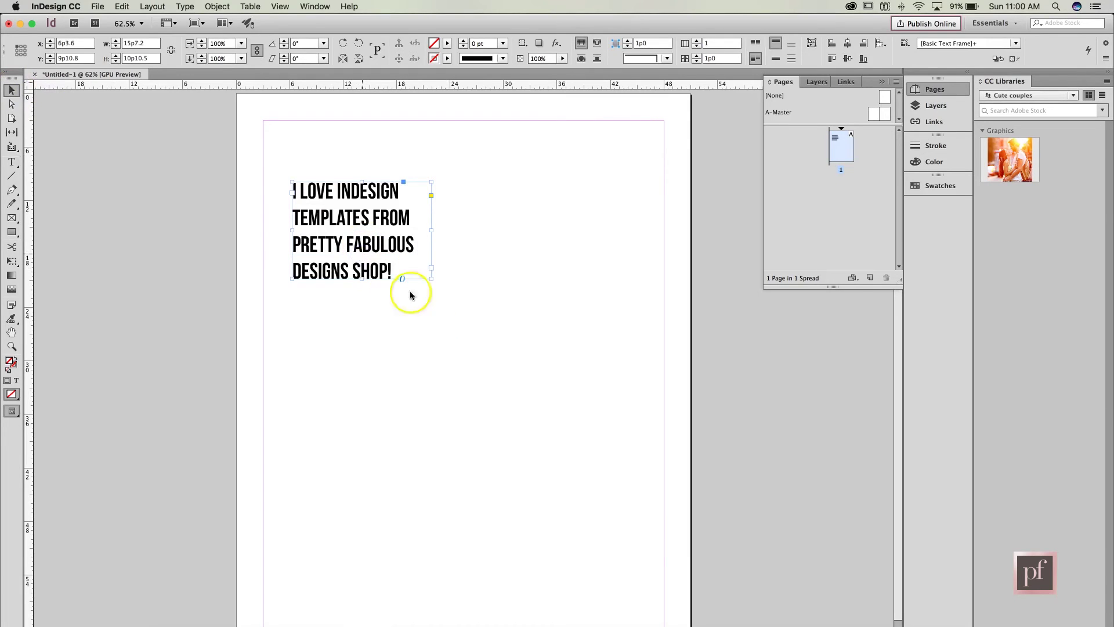
left_click(432, 322)
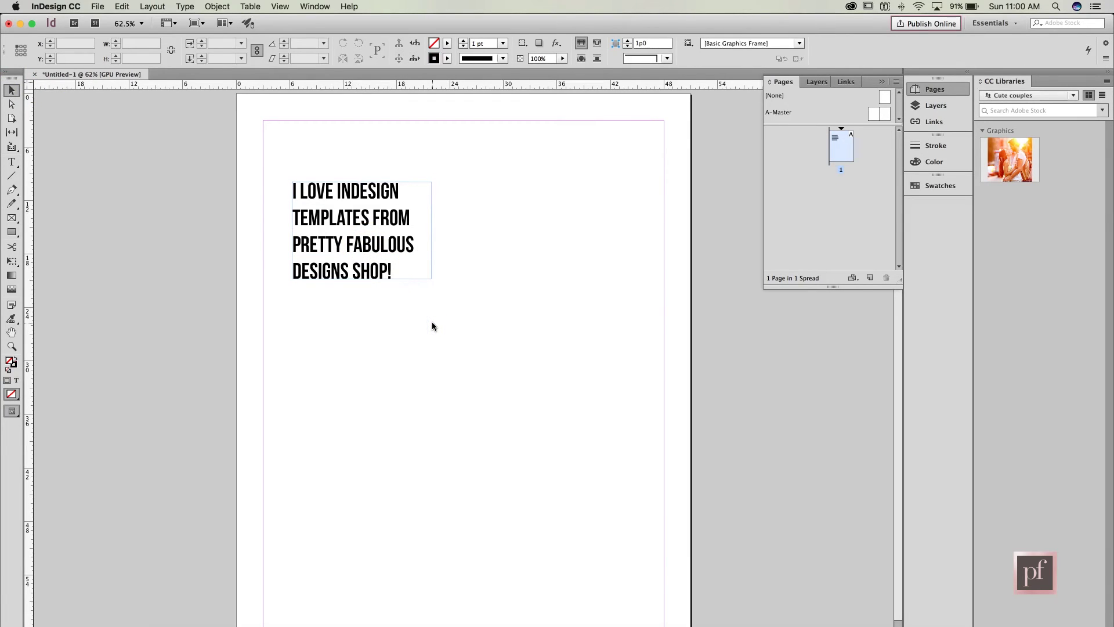
Step: Deselect everything, switch to the Type tool, and open the font family list
left_click(403, 231)
left_click(538, 282)
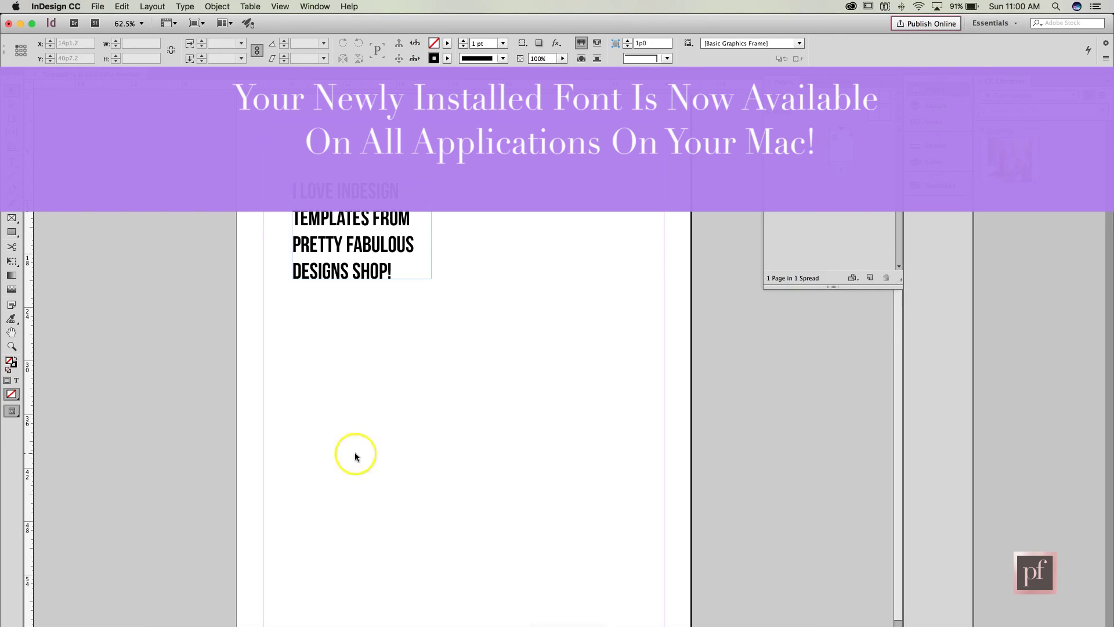
left_click(12, 162)
left_click(119, 44)
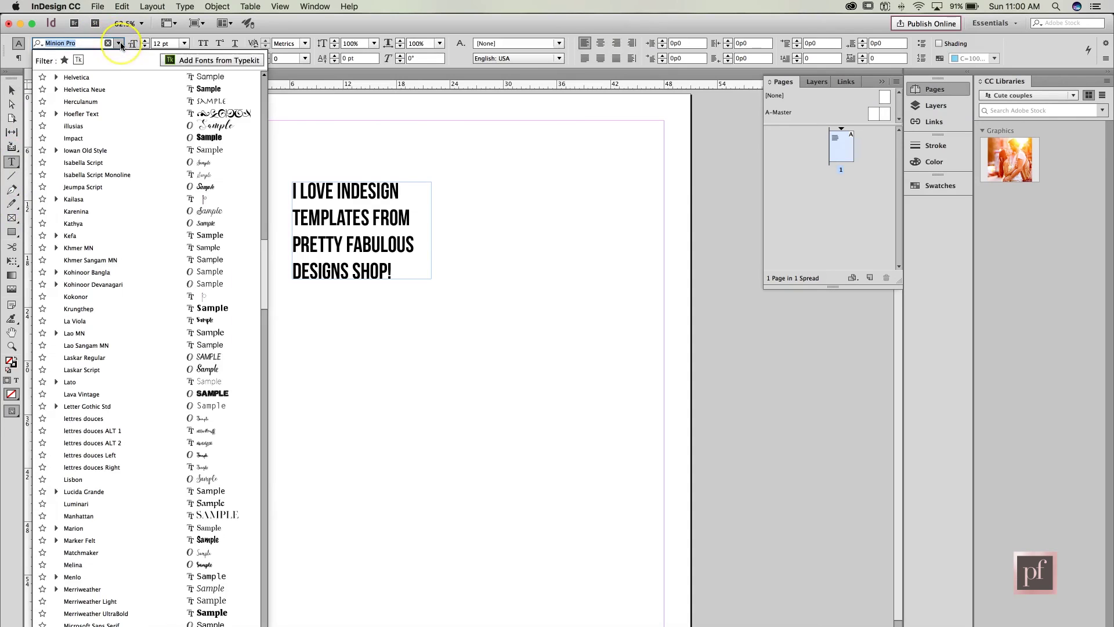